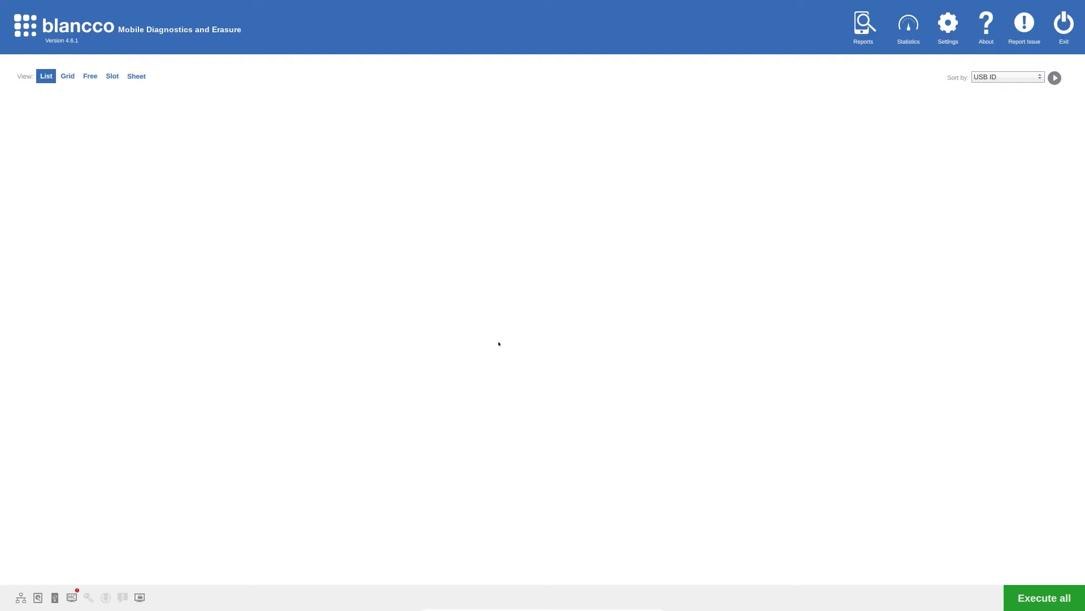
Create a new custom workflow from the Device settings' Process options
{"action": "left_click", "coordinate": [946, 34]}
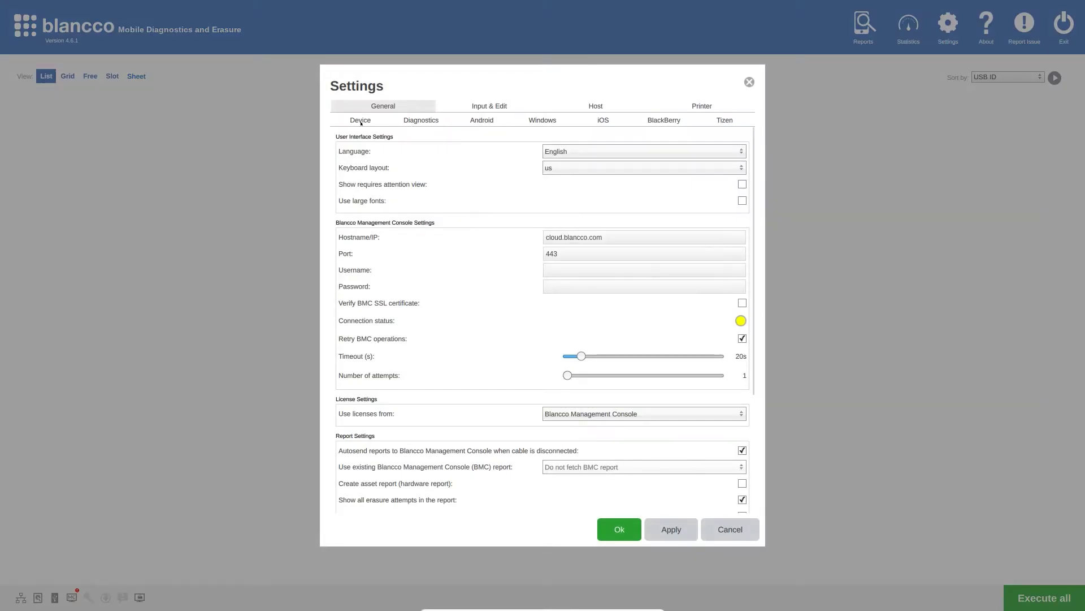
{"action": "left_click", "coordinate": [361, 121]}
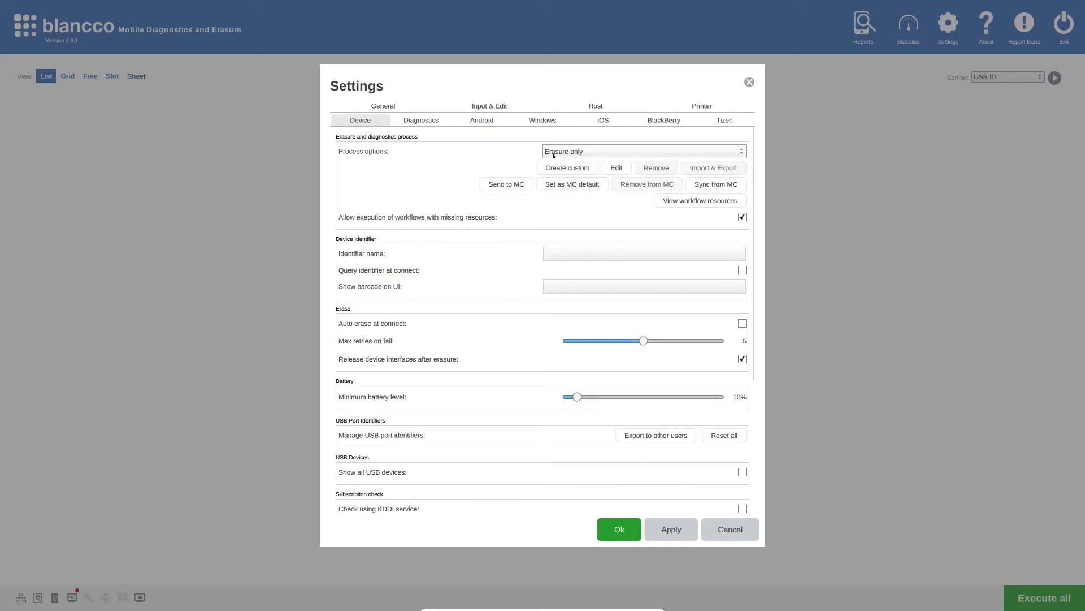
{"action": "left_click", "coordinate": [568, 168]}
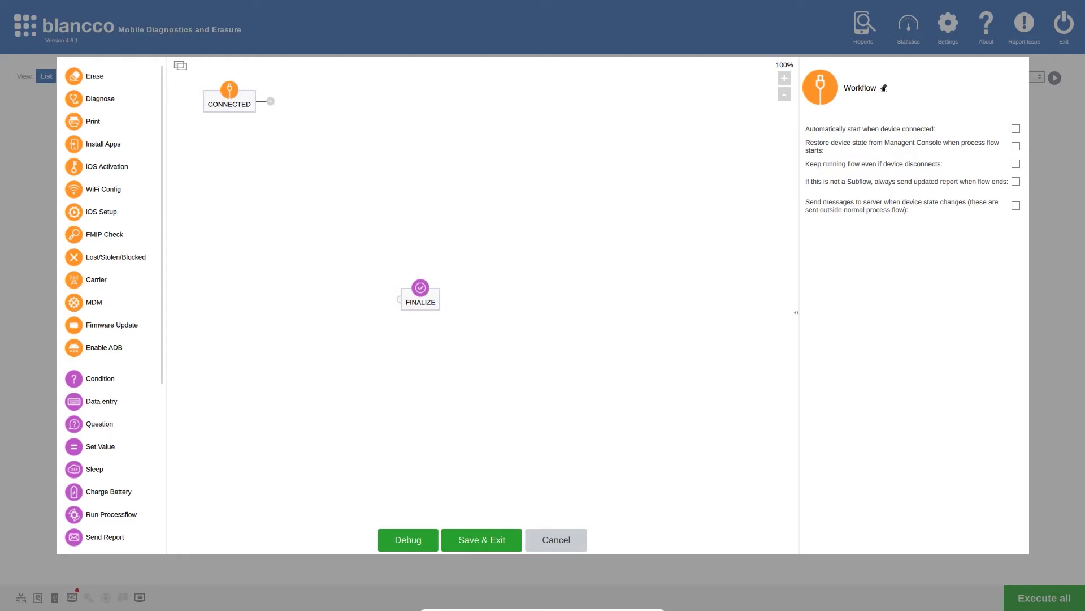
Rename the workflow to 'FMIP Check' and enable automatic start when a device connects
{"action": "left_click", "coordinate": [884, 88]}
{"action": "key", "text": "shift+Left"}
{"action": "key", "text": "shift+Left"}
{"action": "key", "text": "shift+Left"}
{"action": "key", "text": "shift+Left"}
{"action": "key", "text": "shift+Left"}
{"action": "key", "text": "shift+Left"}
{"action": "key", "text": "shift+Left"}
{"action": "key", "text": "shift+Left"}
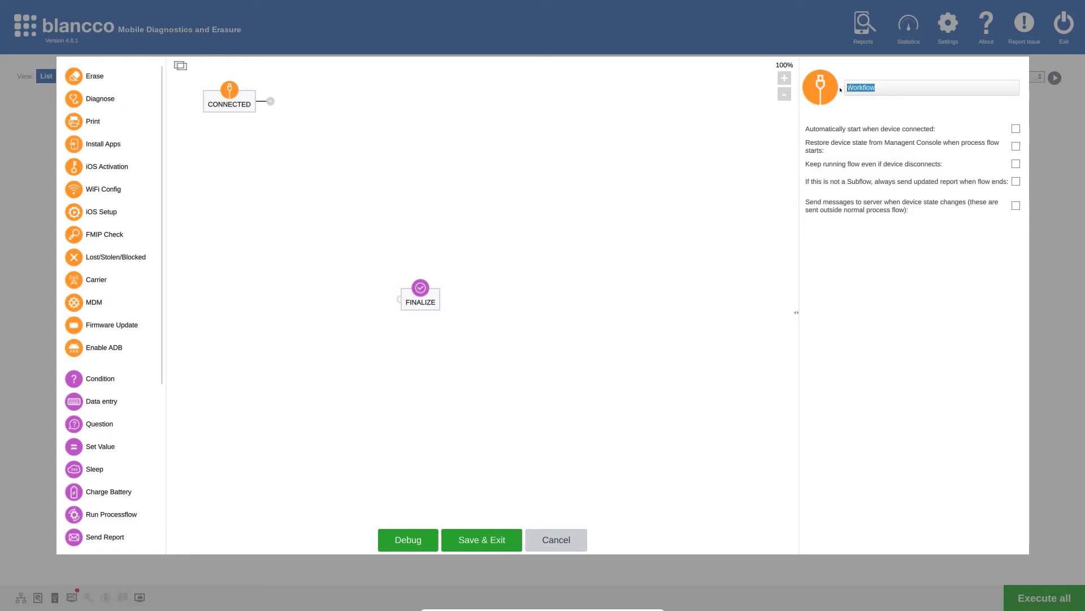
{"action": "type", "text": "FMIP Check"}
{"action": "left_click", "coordinate": [467, 206]}
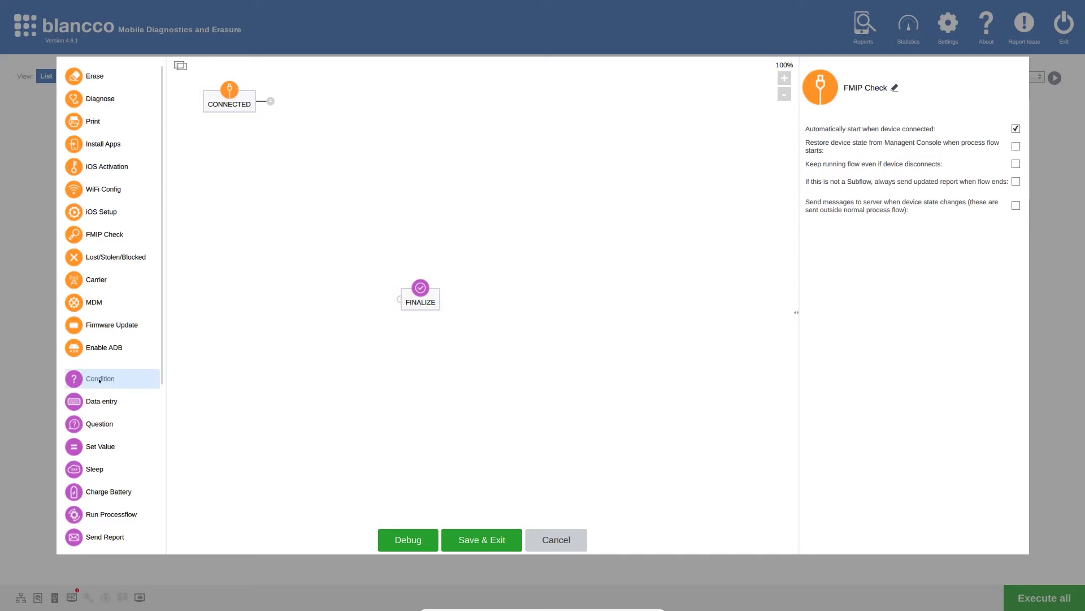
Link CONNECTED to a new iOS device-type Condition, then add FMIP Check after it
{"action": "left_click_drag", "start_coordinate": [92, 382], "coordinate": [326, 100]}
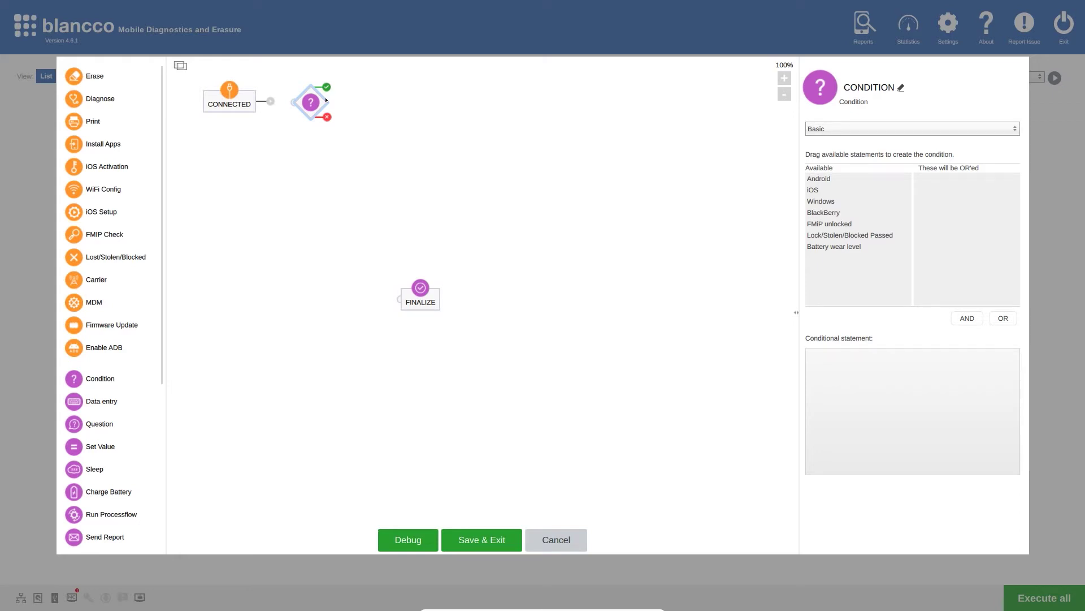
{"action": "left_click_drag", "start_coordinate": [269, 103], "coordinate": [295, 102]}
{"action": "left_click_drag", "start_coordinate": [824, 192], "coordinate": [944, 197]}
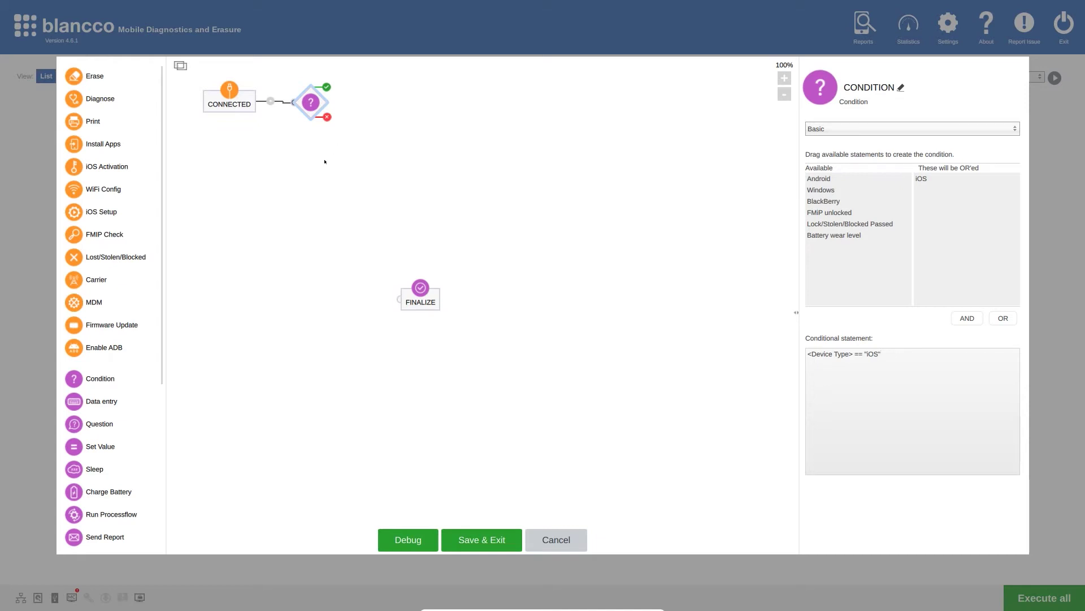
{"action": "left_click_drag", "start_coordinate": [134, 229], "coordinate": [350, 107]}
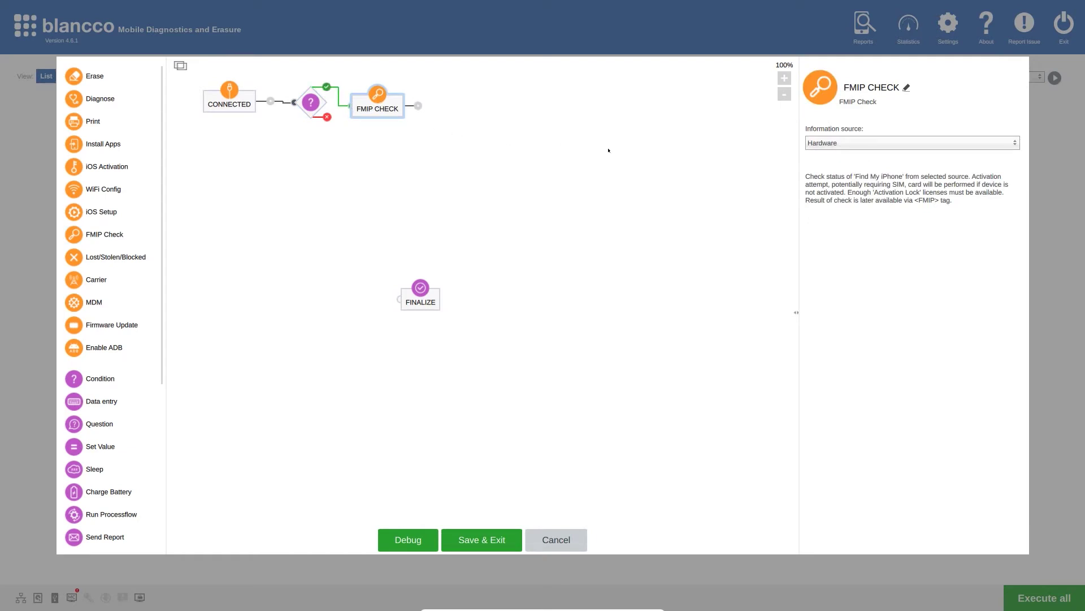
Set the FMIP information source to Advanced Hardware and add a Condition after FMIP CHECK
{"action": "left_click", "coordinate": [912, 147]}
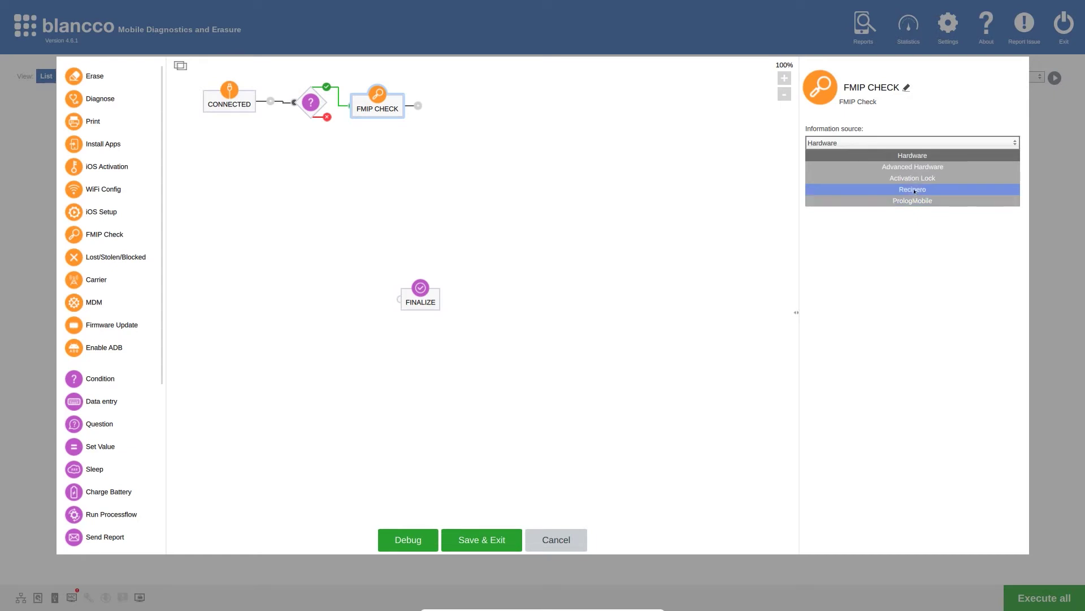
{"action": "left_click", "coordinate": [915, 191]}
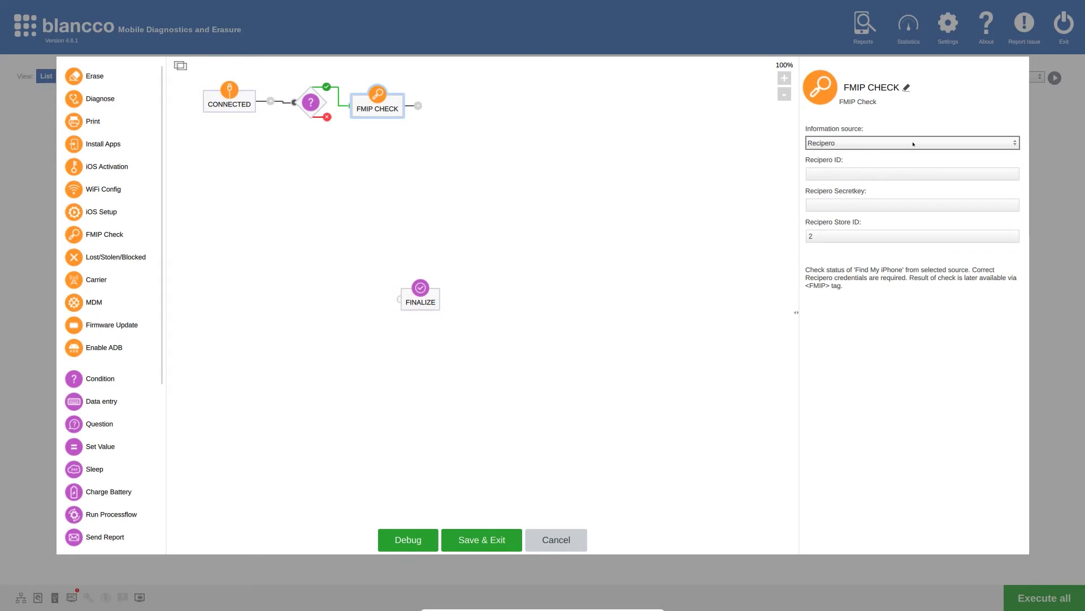
{"action": "left_click", "coordinate": [913, 145]}
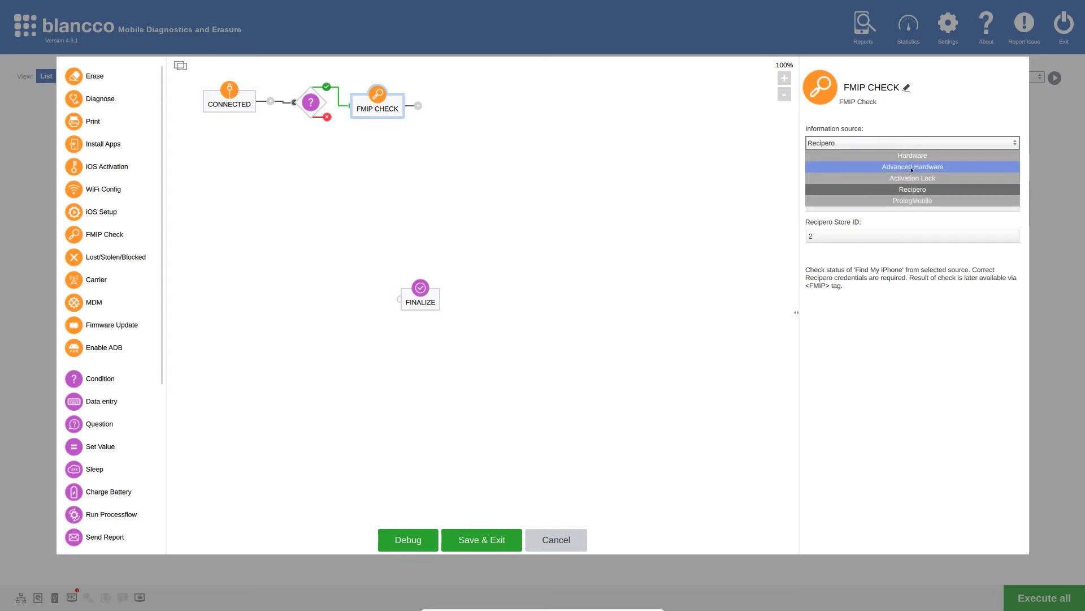
{"action": "left_click", "coordinate": [912, 167]}
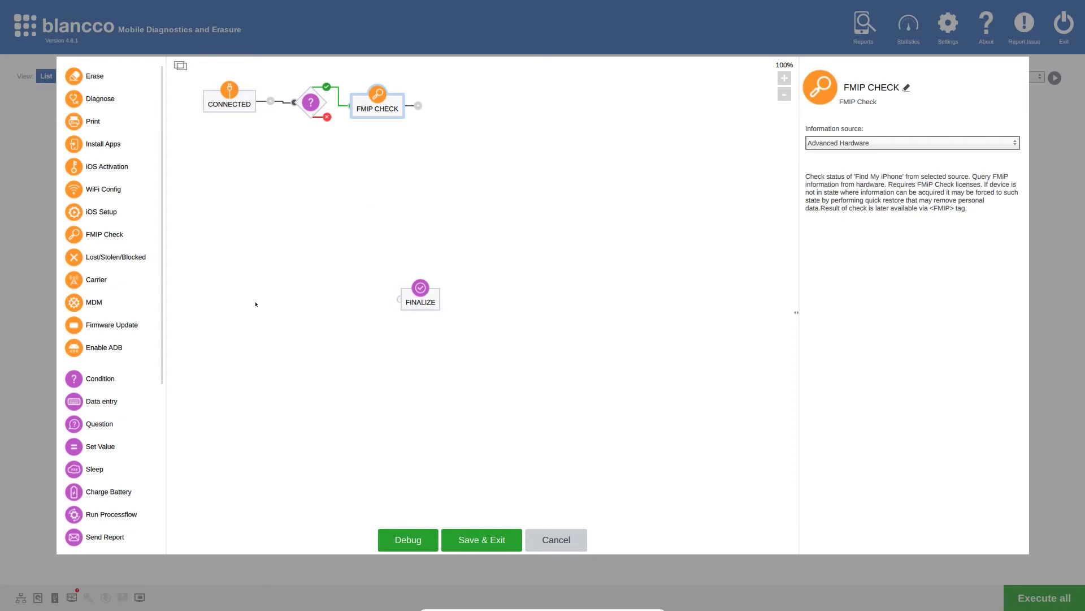
{"action": "mouse_move", "coordinate": [407, 195]}
{"action": "left_mouse_down"}
{"action": "mouse_move", "coordinate": [446, 107]}
{"action": "mouse_move", "coordinate": [435, 103]}
{"action": "left_mouse_up"}
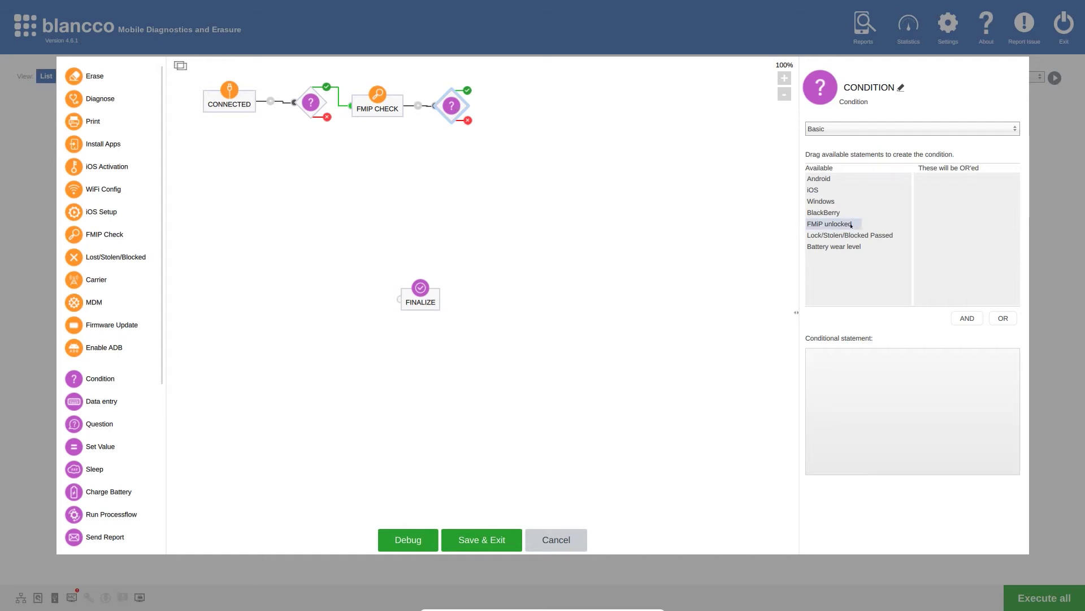
Add 'FMiP unlocked' to the second condition's OR'ed list and drop a Diagnose step
{"action": "left_click_drag", "start_coordinate": [830, 226], "coordinate": [953, 226]}
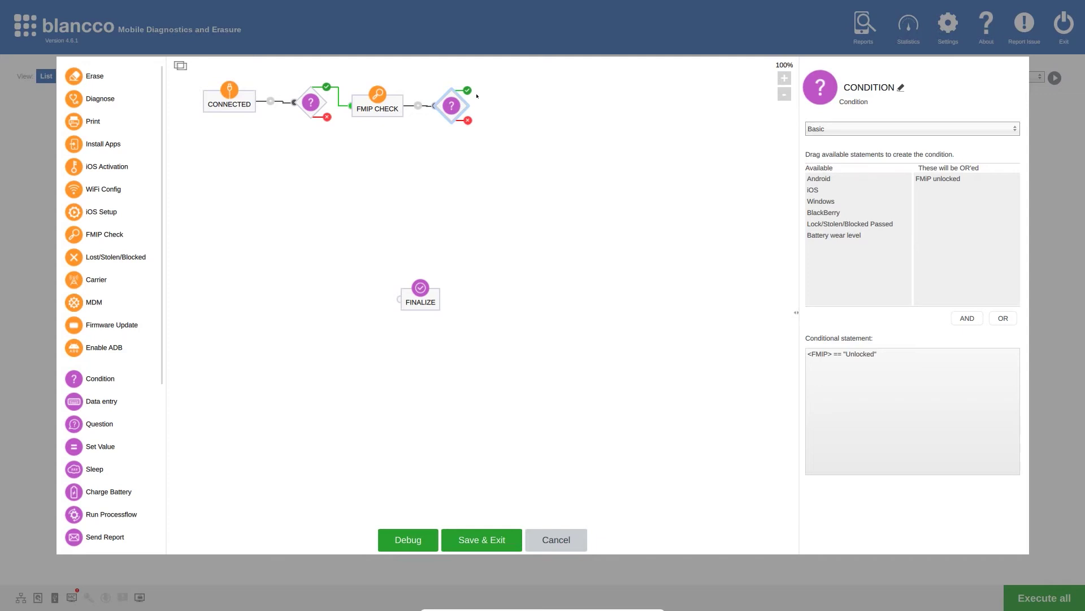
{"action": "left_click_drag", "start_coordinate": [100, 98], "coordinate": [520, 159]}
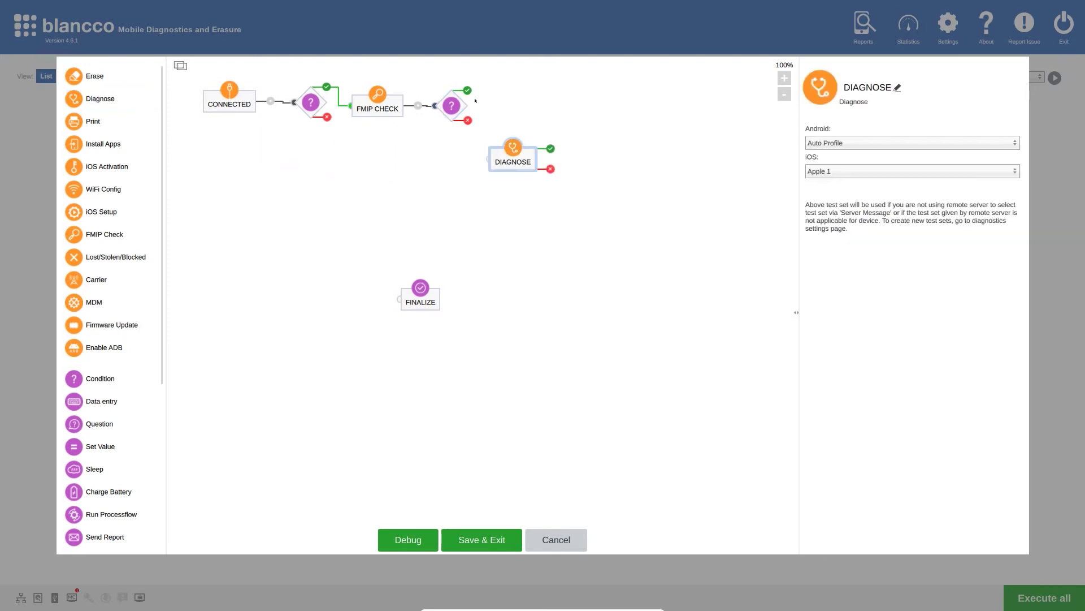
Connect the unlocked condition's green output to DIAGNOSE and drop a Question step on the canvas
{"action": "left_click_drag", "start_coordinate": [467, 91], "coordinate": [489, 160]}
{"action": "left_click_drag", "start_coordinate": [91, 426], "coordinate": [526, 104]}
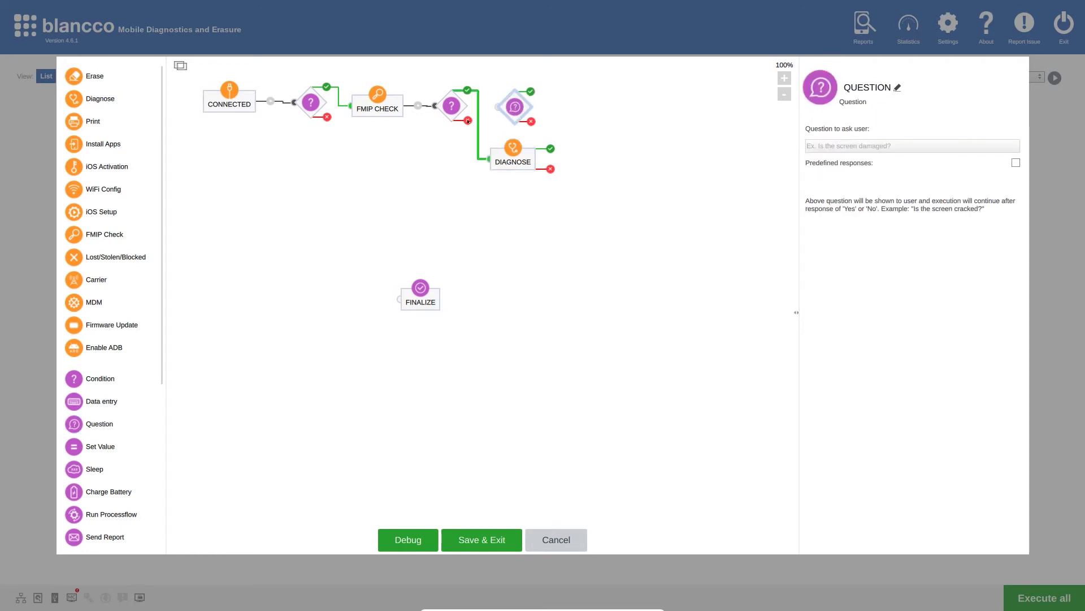
Link the locked branch to the Question, asking 'The device is FMIP locked do you want to continue?'
{"action": "left_click_drag", "start_coordinate": [468, 121], "coordinate": [500, 105]}
{"action": "type", "text": "The de"}
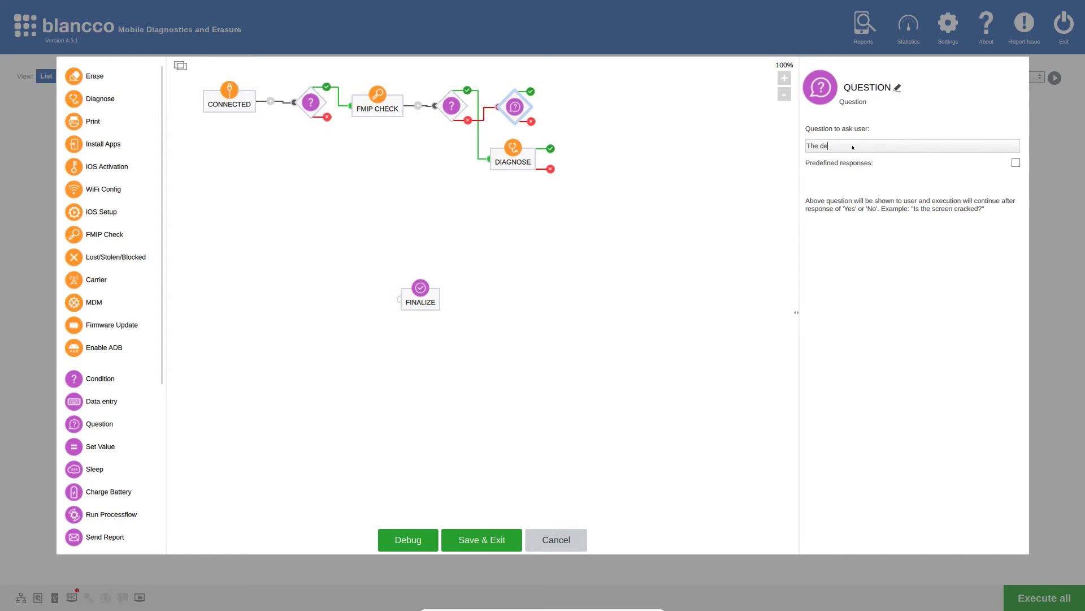
{"action": "type", "text": "vice is FMIP locked do you want to continue?"}
{"action": "left_click", "coordinate": [1016, 163]}
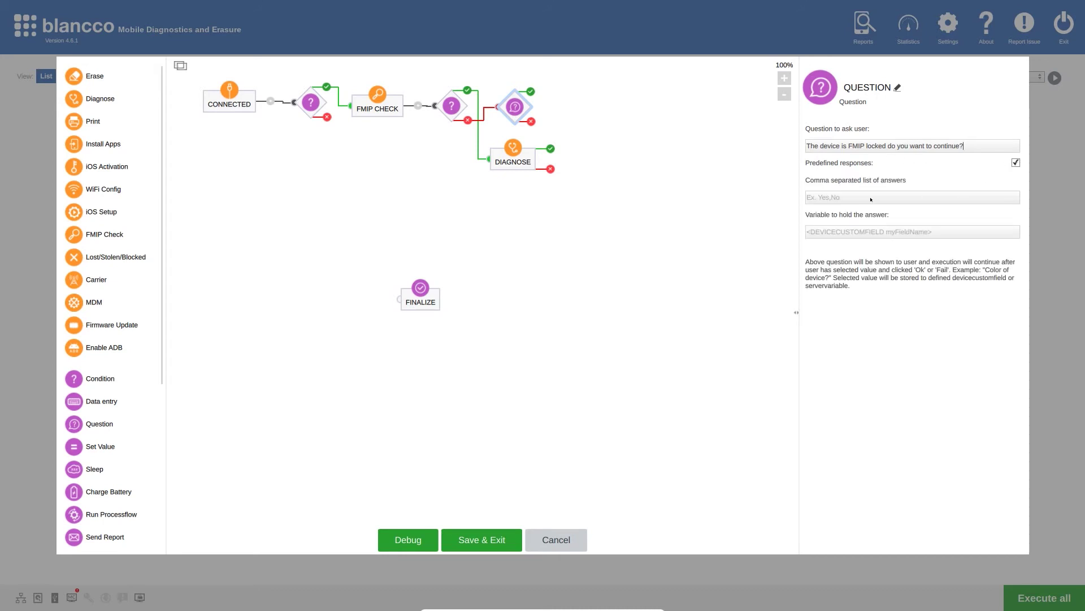
{"action": "left_click", "coordinate": [1016, 163]}
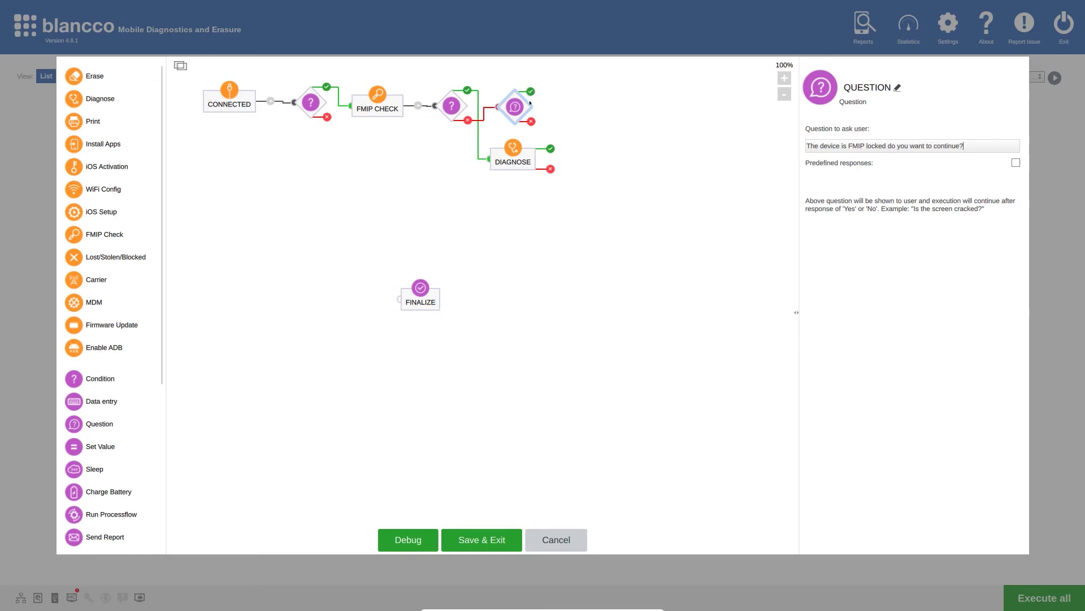
Wire the Question's yes output to DIAGNOSE and its no output to FINALIZE
{"action": "left_click_drag", "start_coordinate": [530, 91], "coordinate": [487, 163]}
{"action": "left_click_drag", "start_coordinate": [415, 303], "coordinate": [601, 109]}
{"action": "left_click_drag", "start_coordinate": [532, 121], "coordinate": [577, 106]}
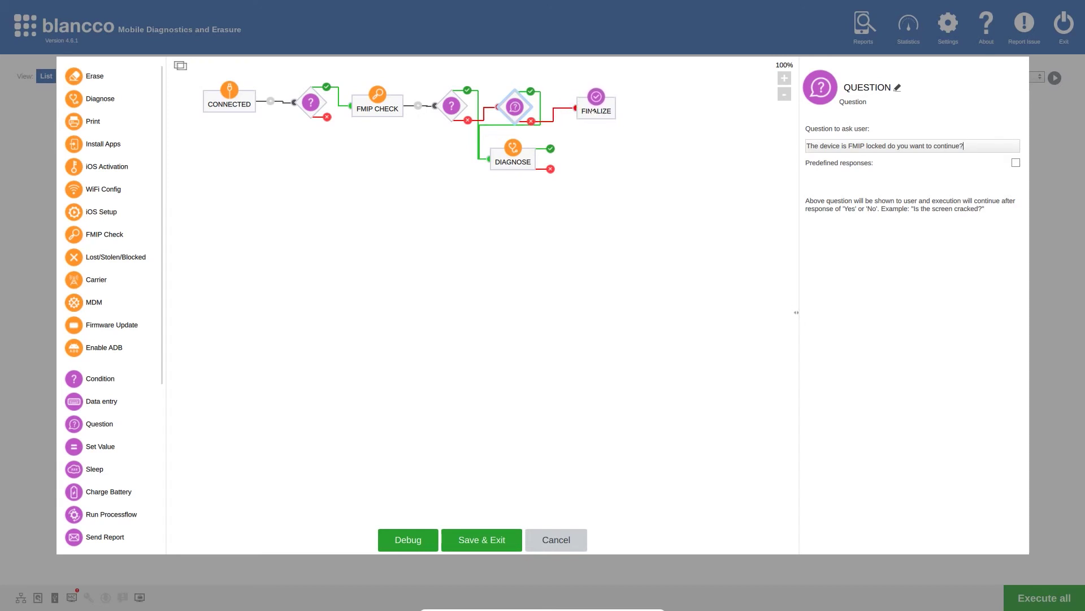
Set FINALIZE's operator message to 'The device is FMIP locked' with yellow status colour
{"action": "left_click", "coordinate": [593, 112]}
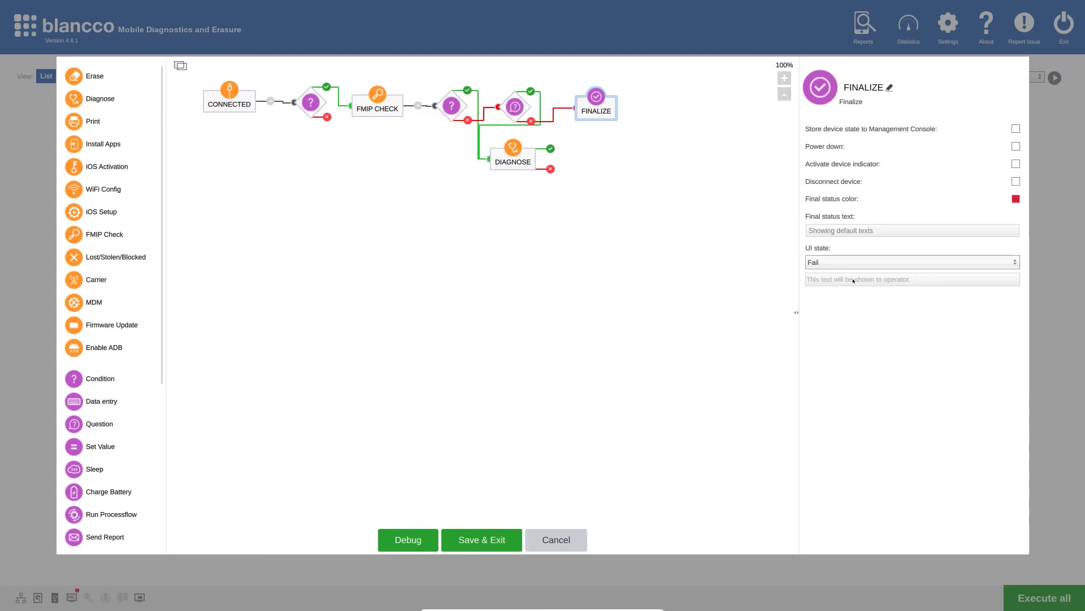
{"action": "type", "text": "The device is FMIP locked"}
{"action": "left_click", "coordinate": [1016, 199]}
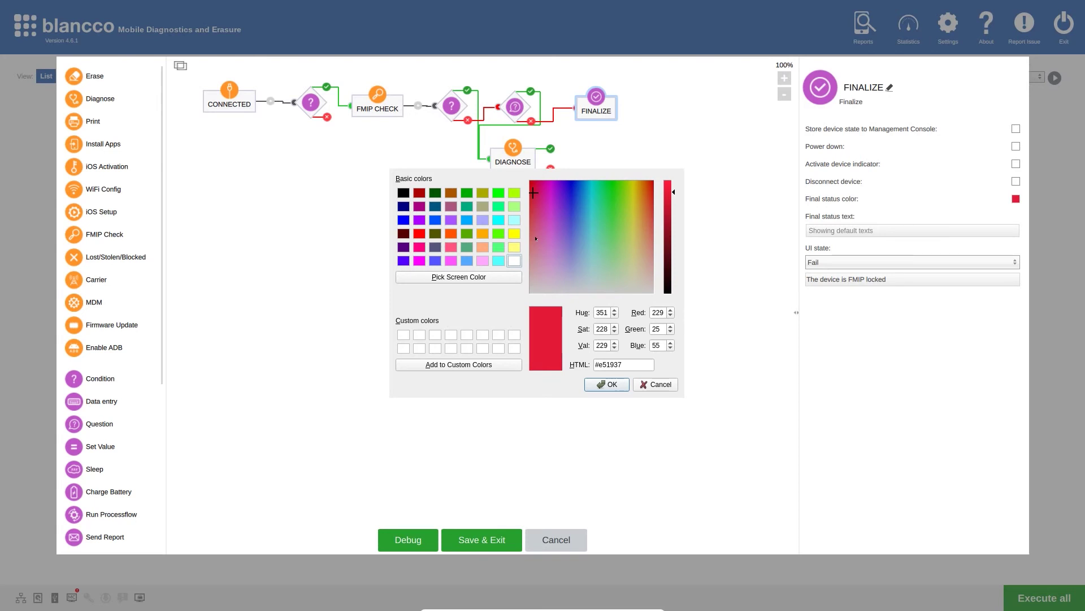
{"action": "left_click", "coordinate": [516, 234]}
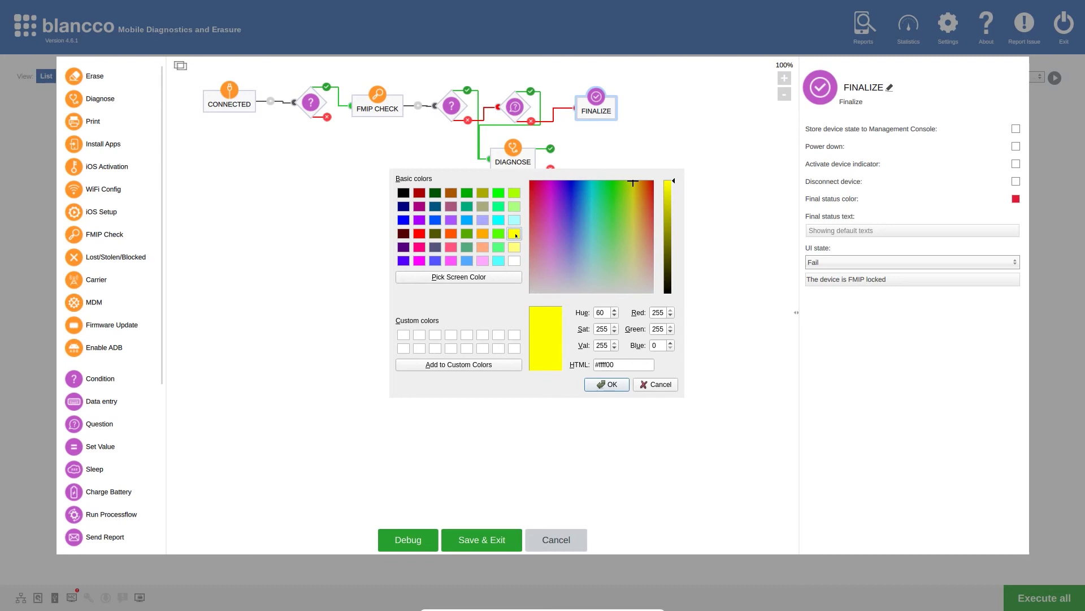
{"action": "left_click", "coordinate": [611, 385]}
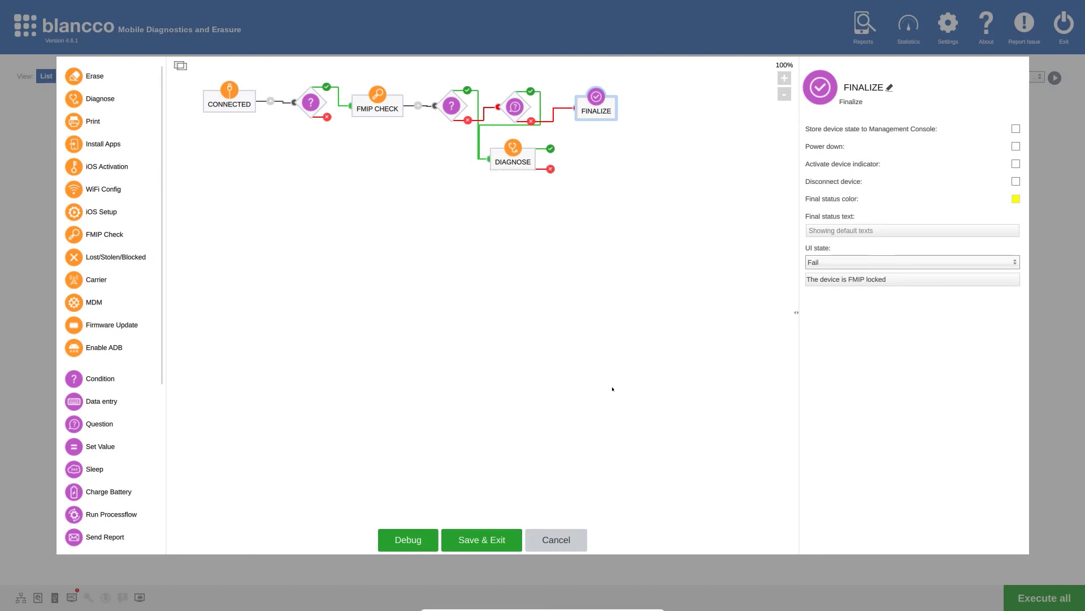
Connect the iOS condition's red fail port to DIAGNOSE and review DIAGNOSE's test profiles
{"action": "left_click", "coordinate": [480, 270]}
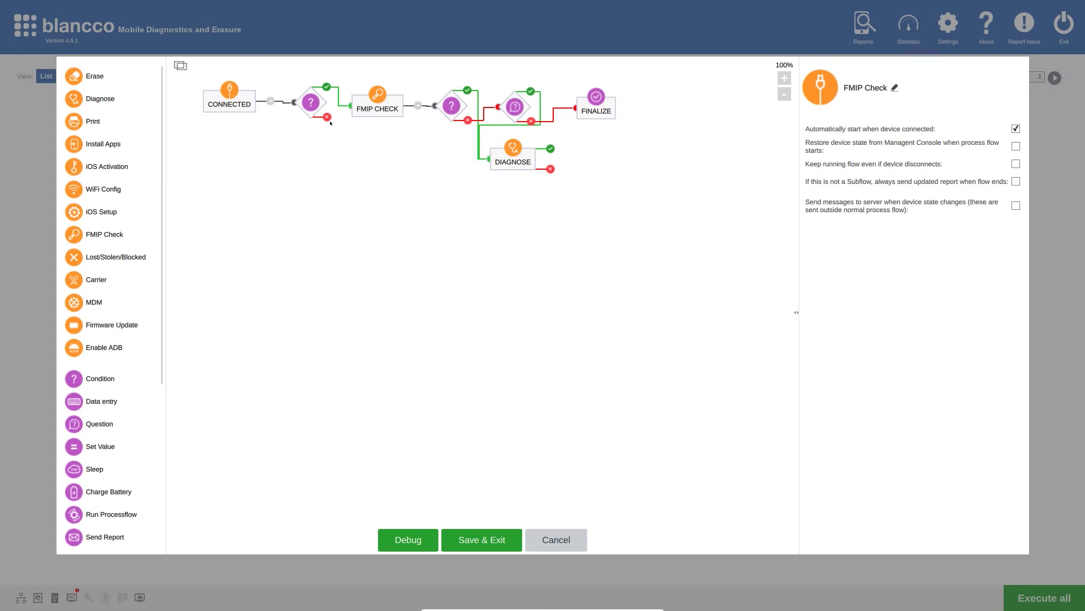
{"action": "left_click_drag", "start_coordinate": [326, 117], "coordinate": [490, 160]}
{"action": "left_click", "coordinate": [513, 159]}
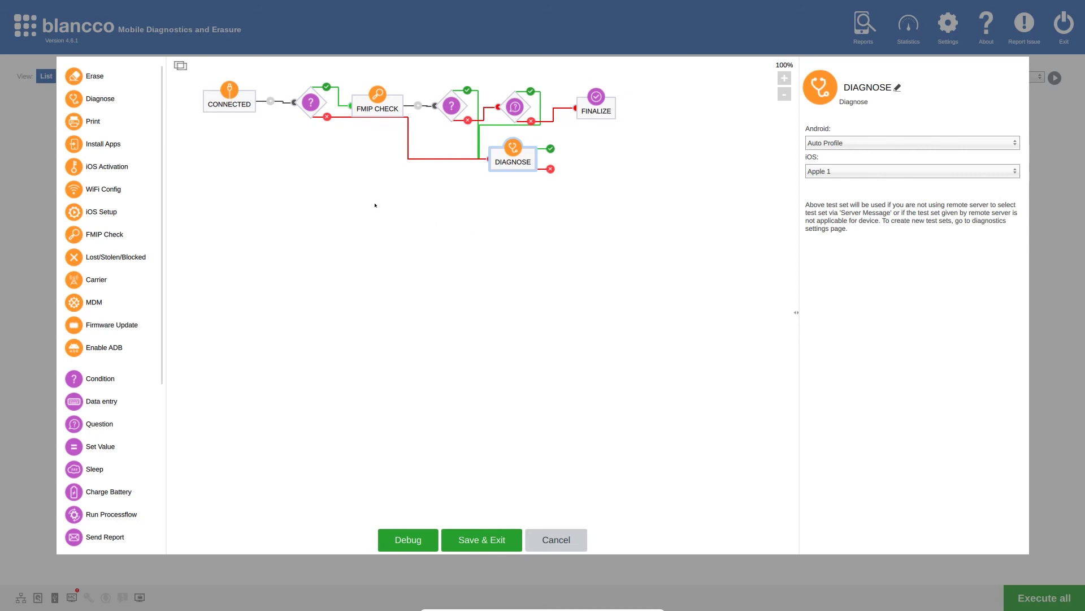
Add ERASE on DIAGNOSE's success port and place a SEND REPORT step after it
{"action": "mouse_move", "coordinate": [115, 83]}
{"action": "left_mouse_down"}
{"action": "mouse_move", "coordinate": [484, 156]}
{"action": "mouse_move", "coordinate": [624, 154]}
{"action": "left_mouse_up"}
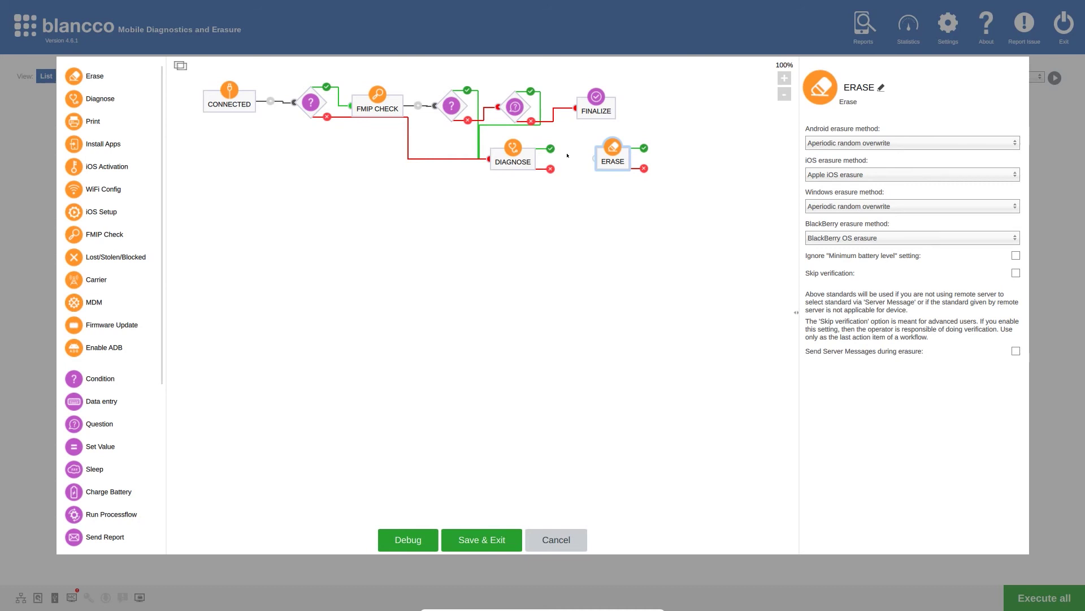
{"action": "left_click_drag", "start_coordinate": [552, 149], "coordinate": [596, 159]}
{"action": "mouse_move", "coordinate": [104, 537]}
{"action": "left_mouse_down"}
{"action": "mouse_move", "coordinate": [482, 381]}
{"action": "mouse_move", "coordinate": [625, 248]}
{"action": "mouse_move", "coordinate": [701, 154]}
{"action": "mouse_move", "coordinate": [651, 151]}
{"action": "mouse_move", "coordinate": [668, 157]}
{"action": "left_mouse_up"}
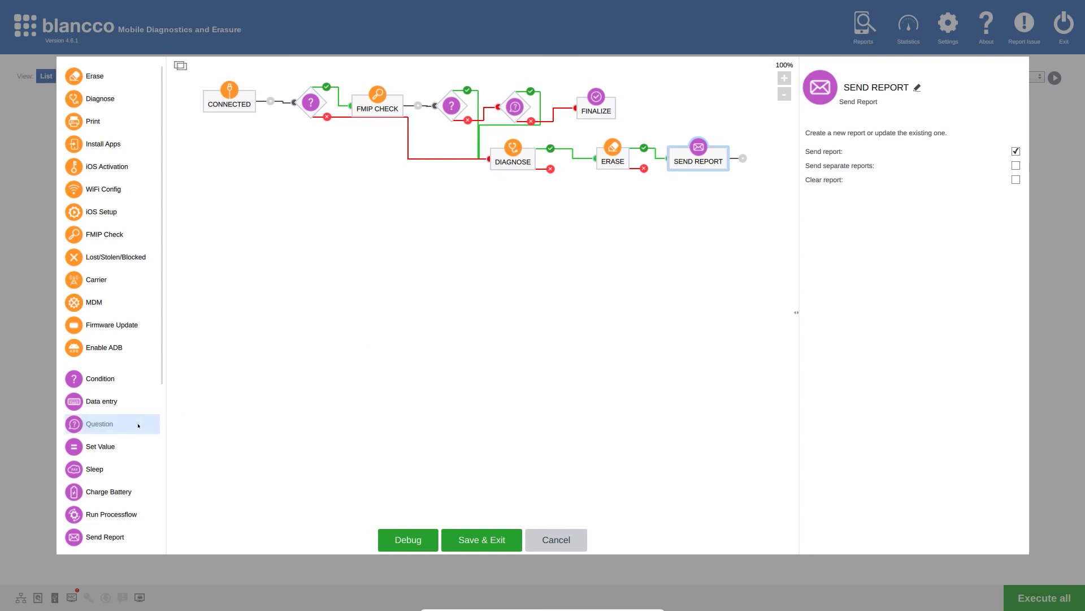
Connect a FINALIZE after SEND REPORT and set its UI state to Success
{"action": "scroll", "coordinate": [139, 426], "scroll_direction": "down", "scroll_amount": 3}
{"action": "left_click_drag", "start_coordinate": [146, 450], "coordinate": [755, 156]}
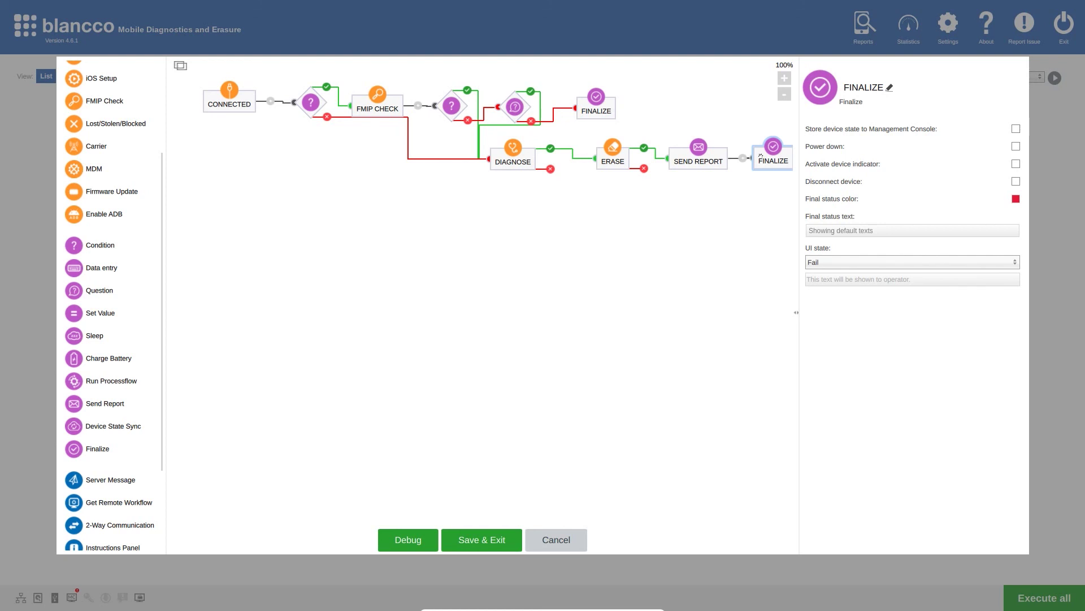
{"action": "left_click", "coordinate": [784, 95]}
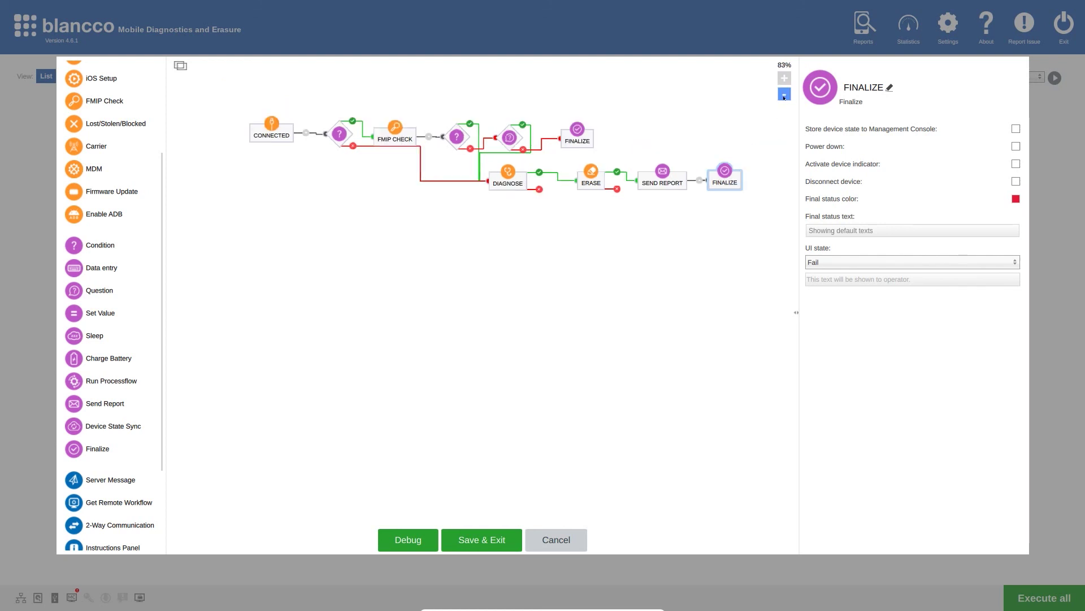
{"action": "left_click", "coordinate": [831, 262]}
{"action": "left_click", "coordinate": [908, 286]}
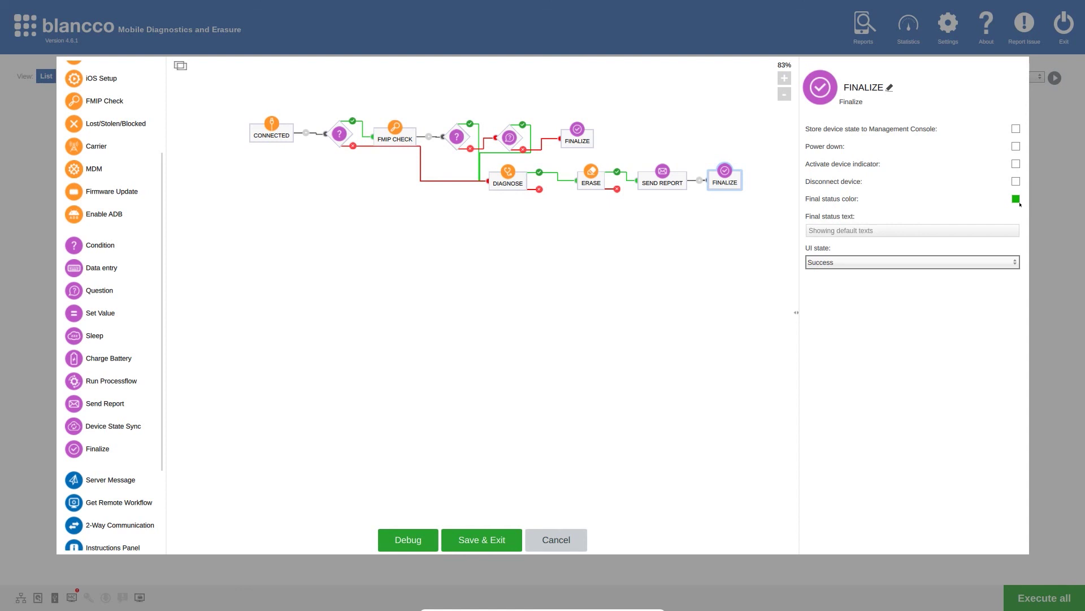
{"action": "left_click", "coordinate": [536, 288]}
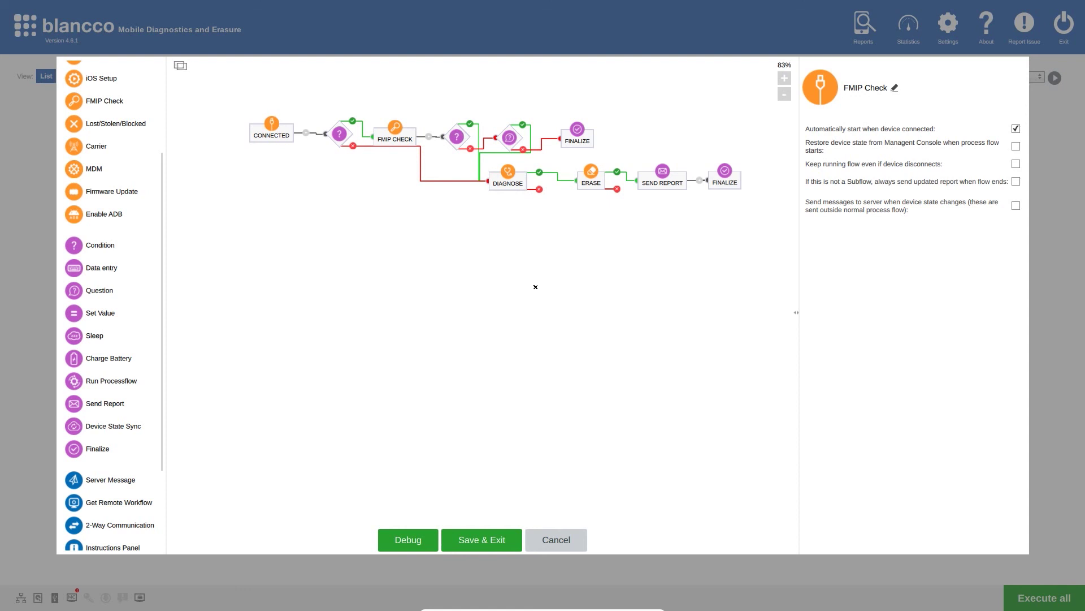
Route DIAGNOSE and ERASE red ports to a second SEND REPORT and FINALIZE, then save
{"action": "left_click_drag", "start_coordinate": [128, 403], "coordinate": [676, 225]}
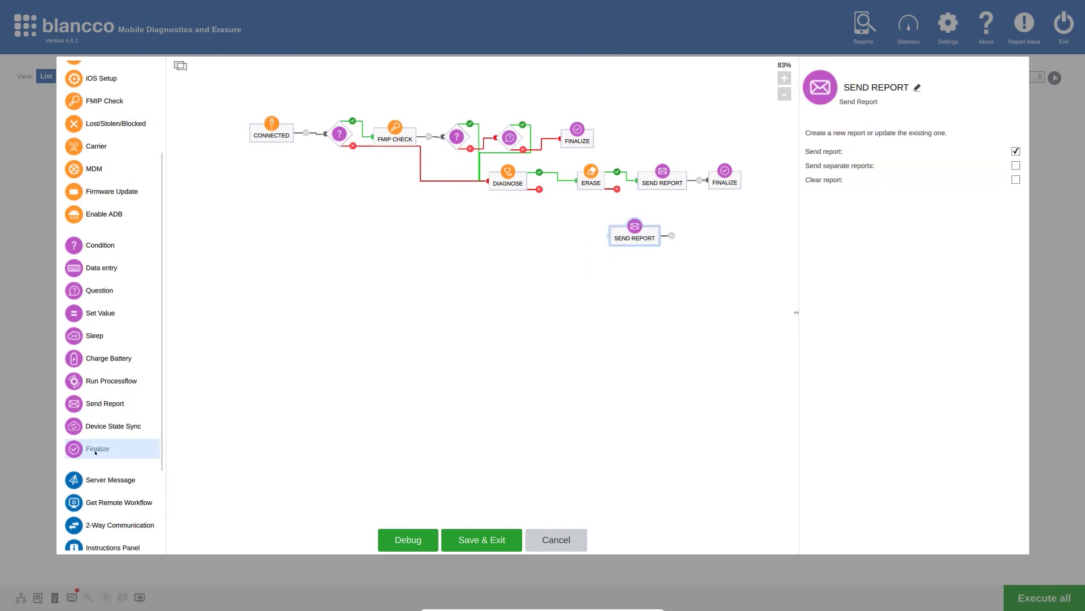
{"action": "left_click_drag", "start_coordinate": [98, 448], "coordinate": [724, 233]}
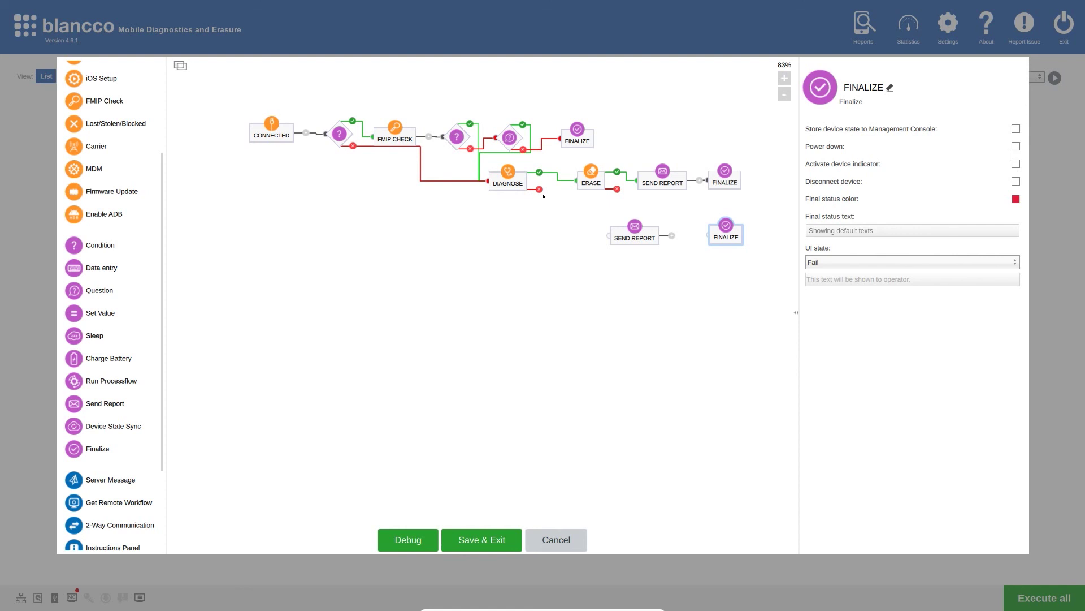
{"action": "left_click_drag", "start_coordinate": [540, 189], "coordinate": [608, 229]}
{"action": "left_click_drag", "start_coordinate": [618, 189], "coordinate": [609, 238]}
{"action": "left_click_drag", "start_coordinate": [671, 235], "coordinate": [709, 235]}
{"action": "left_click", "coordinate": [581, 296]}
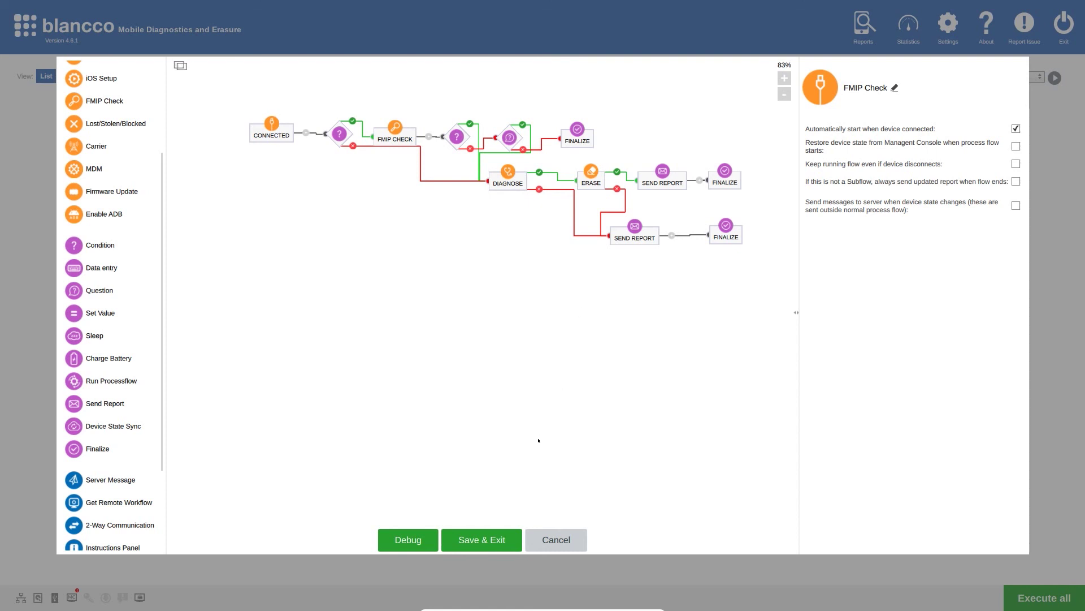
{"action": "left_click", "coordinate": [487, 541]}
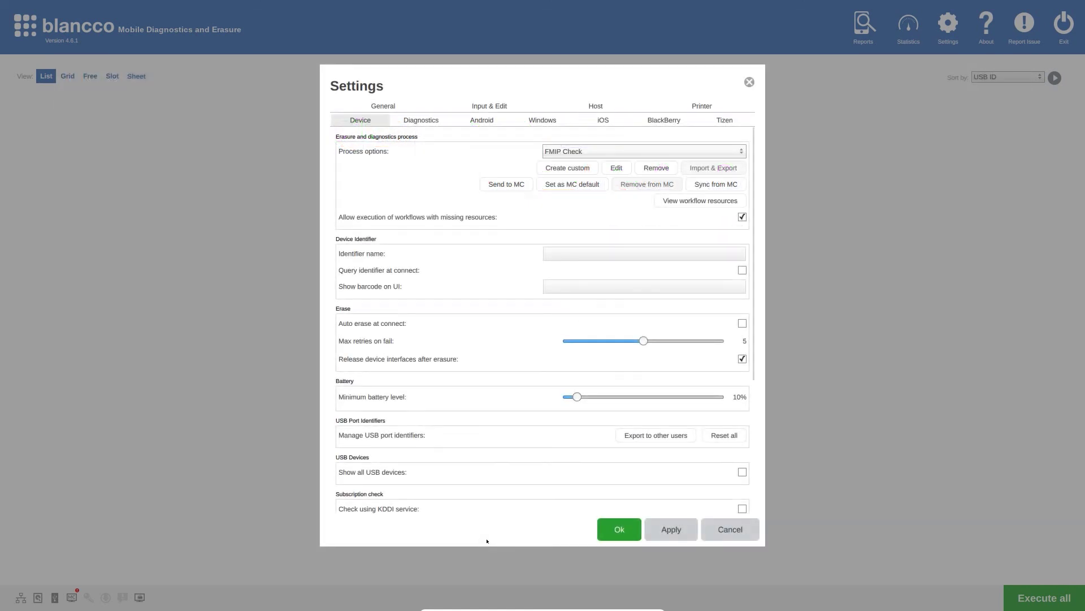